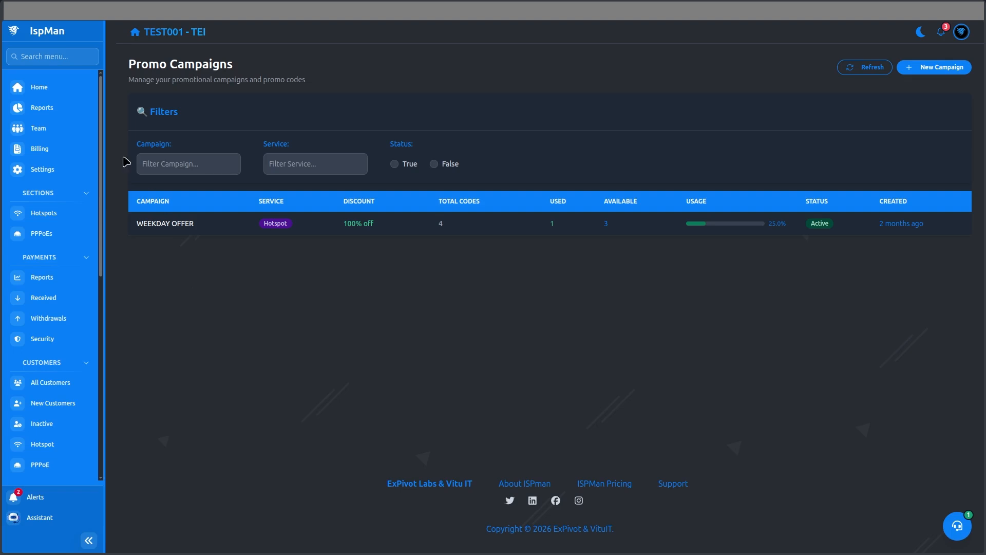
Step: Open the L009-OLT device's details and set its payment reference login mode to Migration
left_click(61, 85)
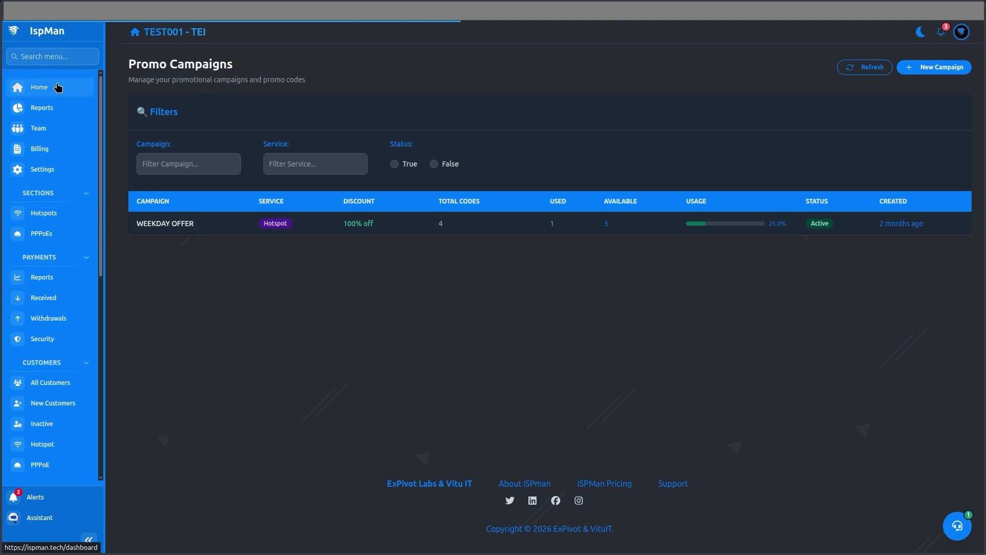
left_click(754, 215)
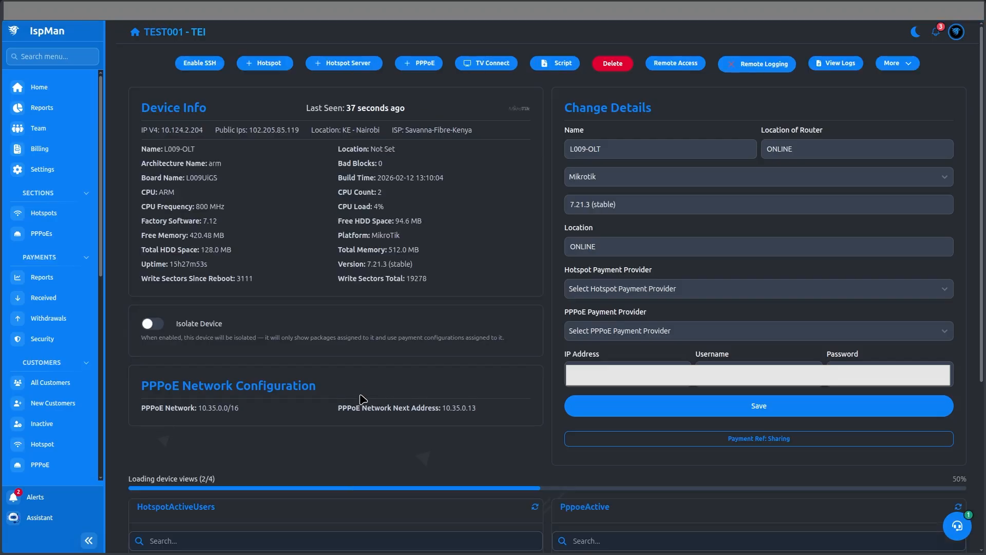
scroll(369, 405, "down", 2)
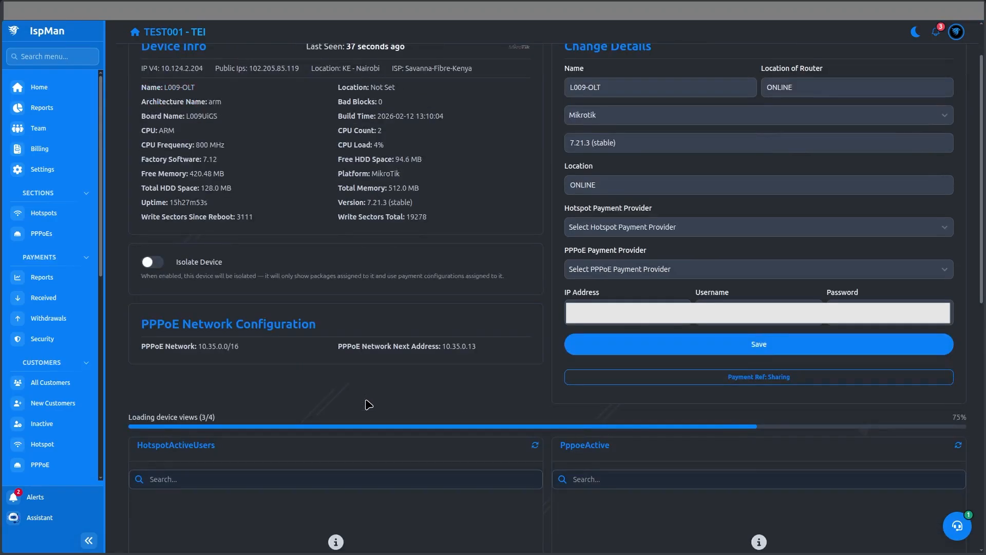
scroll(303, 262, "down", 4)
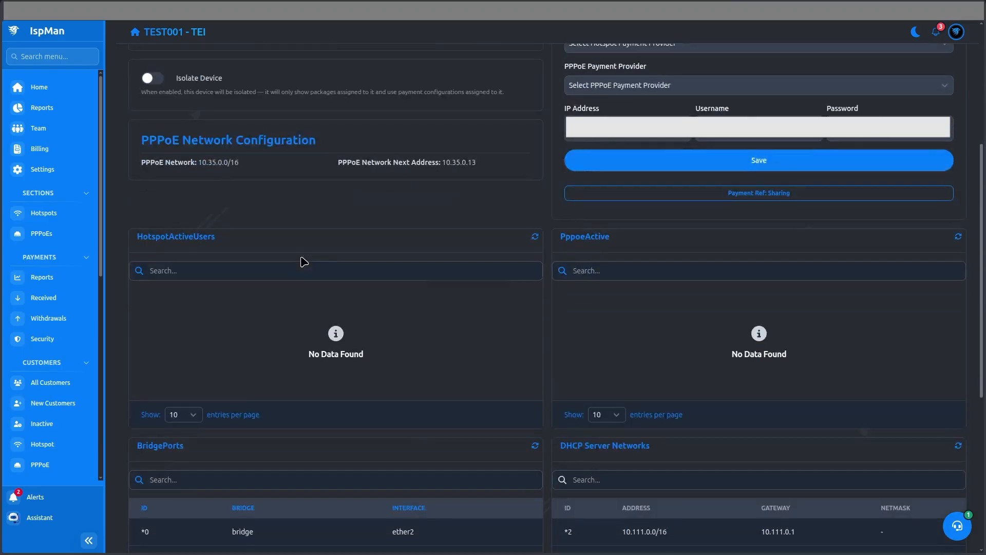
left_click(736, 199)
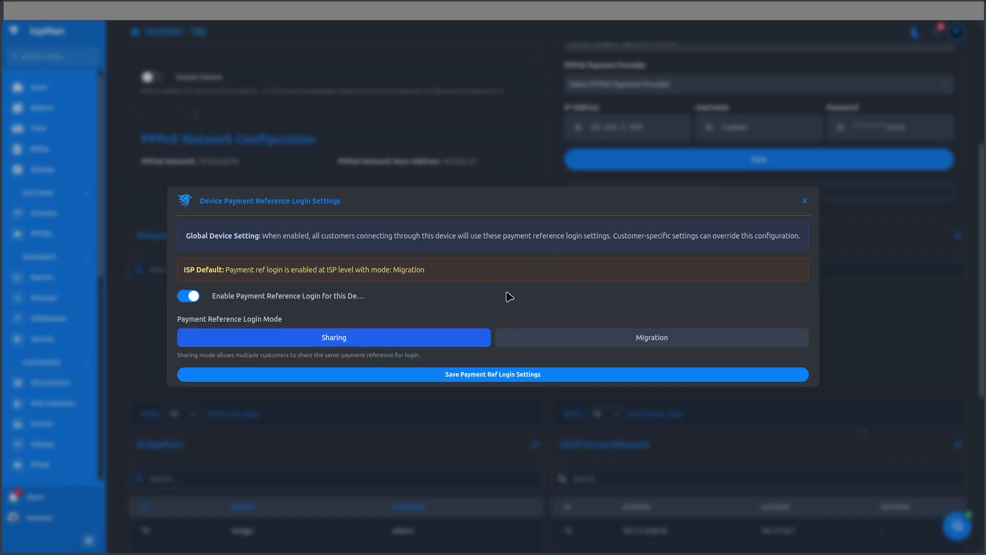
left_click(517, 337)
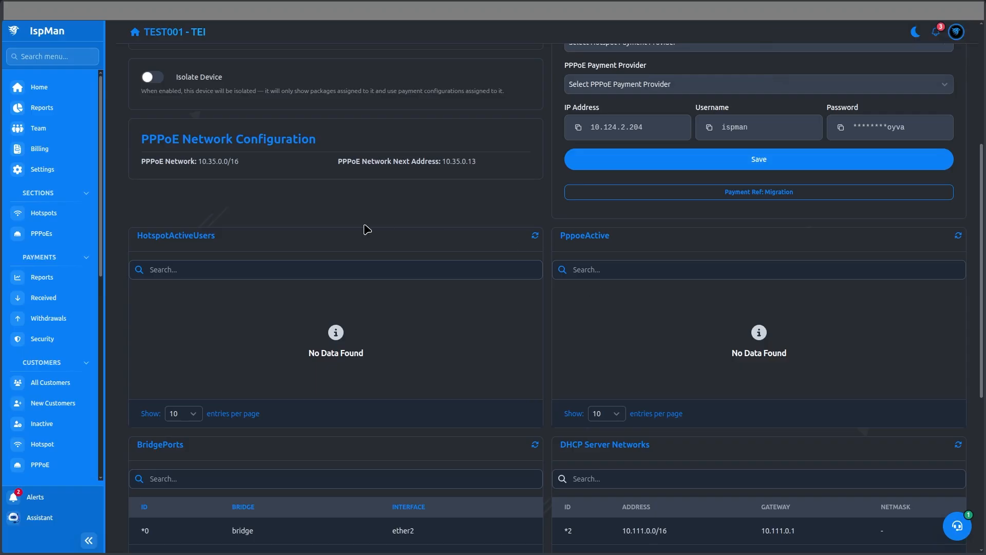
Step: Save the captive portal branding settings with payment reference login in Migration mode
left_click(58, 170)
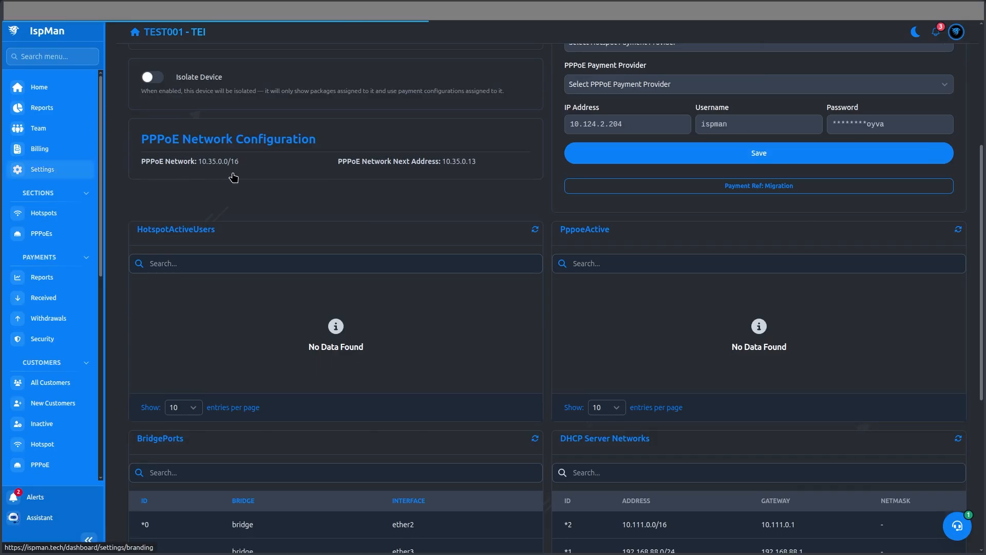
left_click(214, 132)
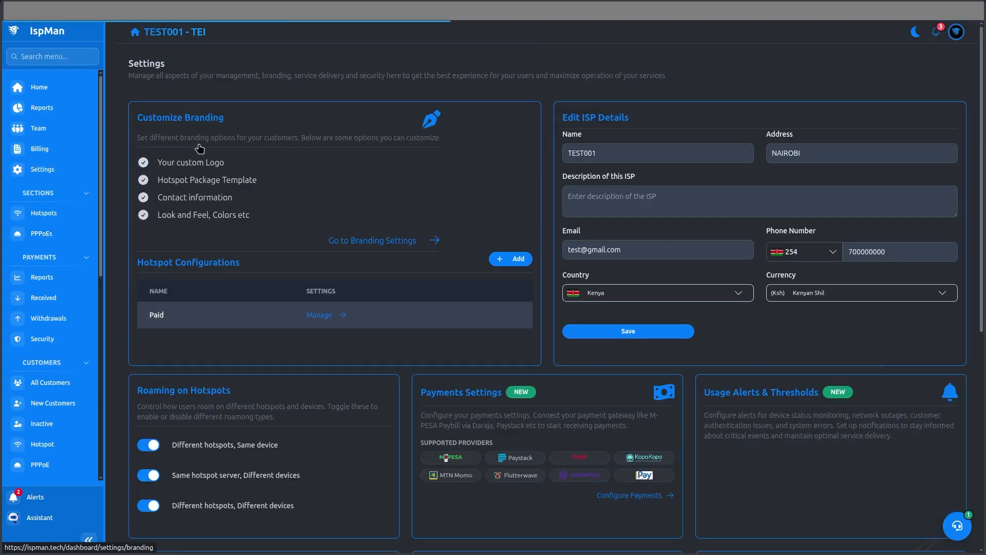
scroll(339, 456, "down", 3)
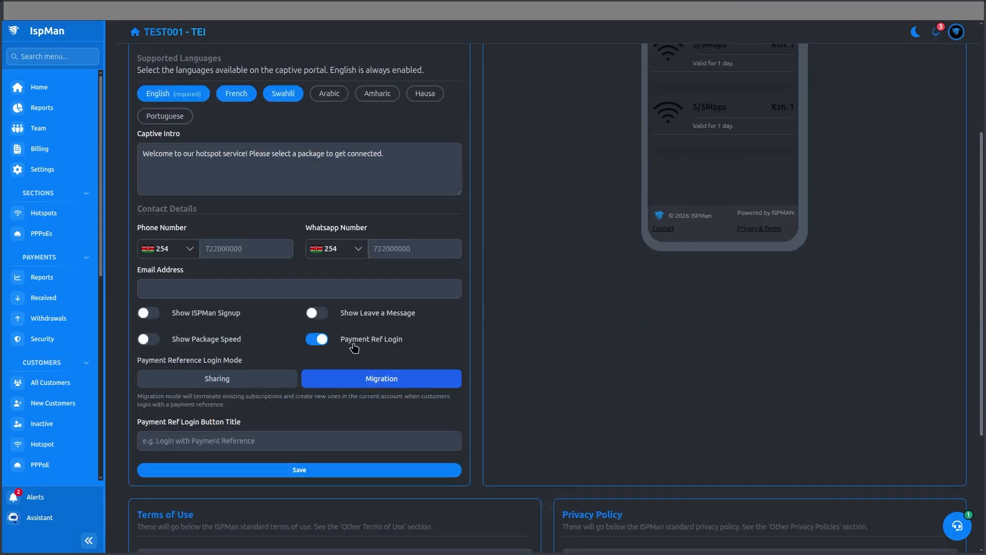
left_click(203, 381)
left_click(362, 382)
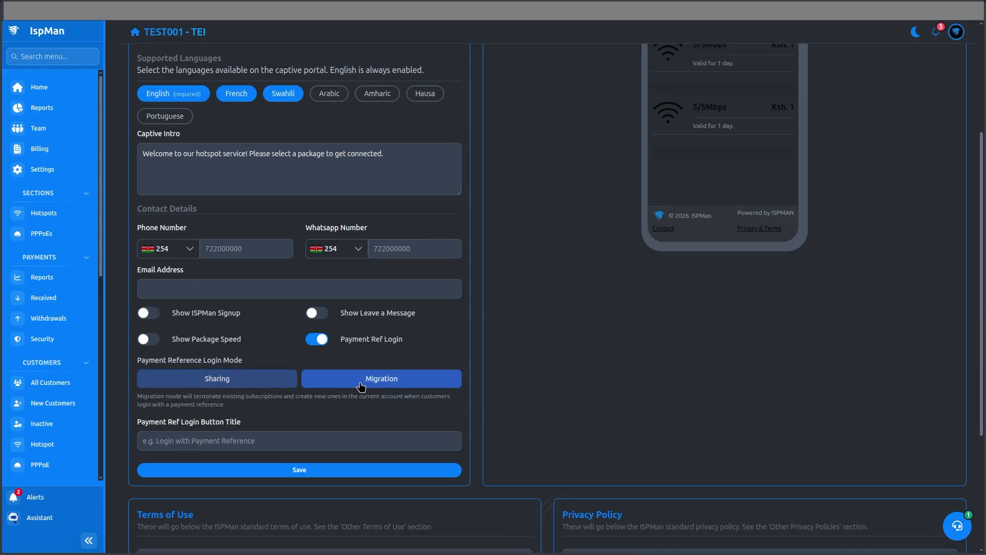
left_click(318, 472)
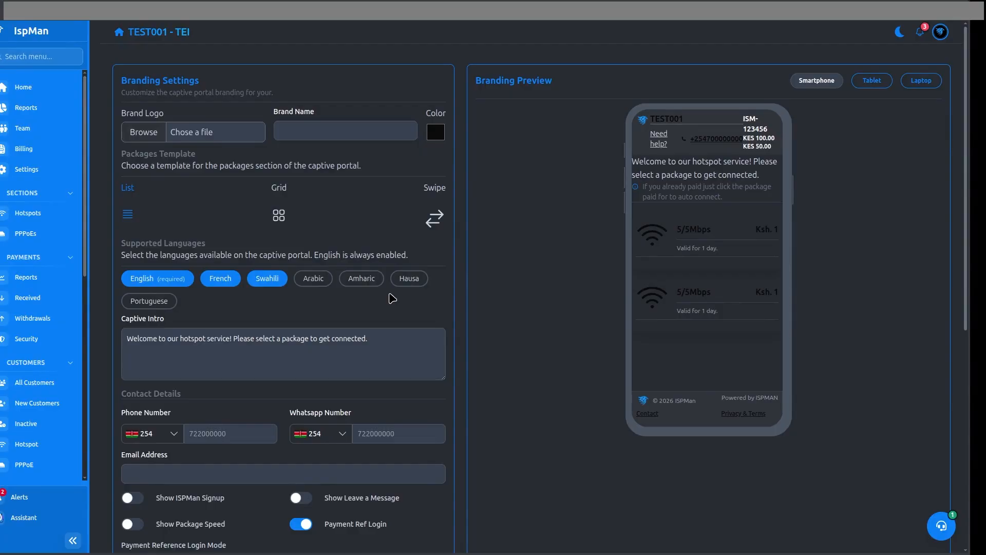
Step: Open the PPPoE bulk actions page and activate both listed customers
left_click(56, 239)
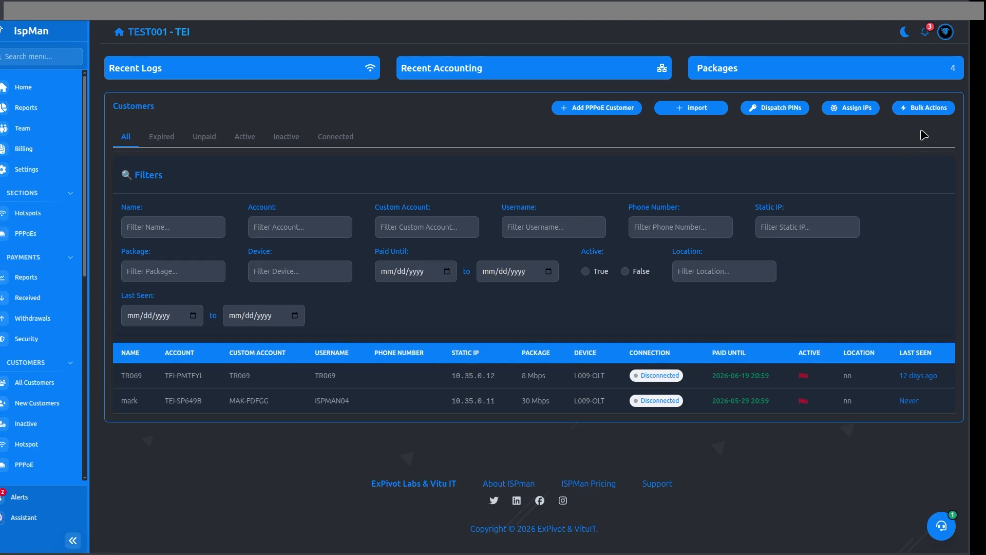
left_click(914, 109)
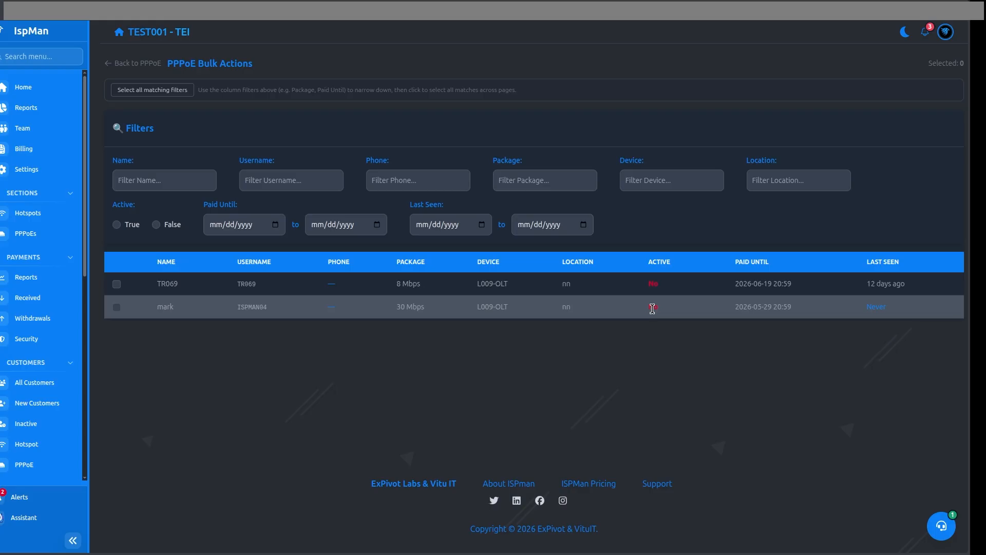
left_click(116, 284)
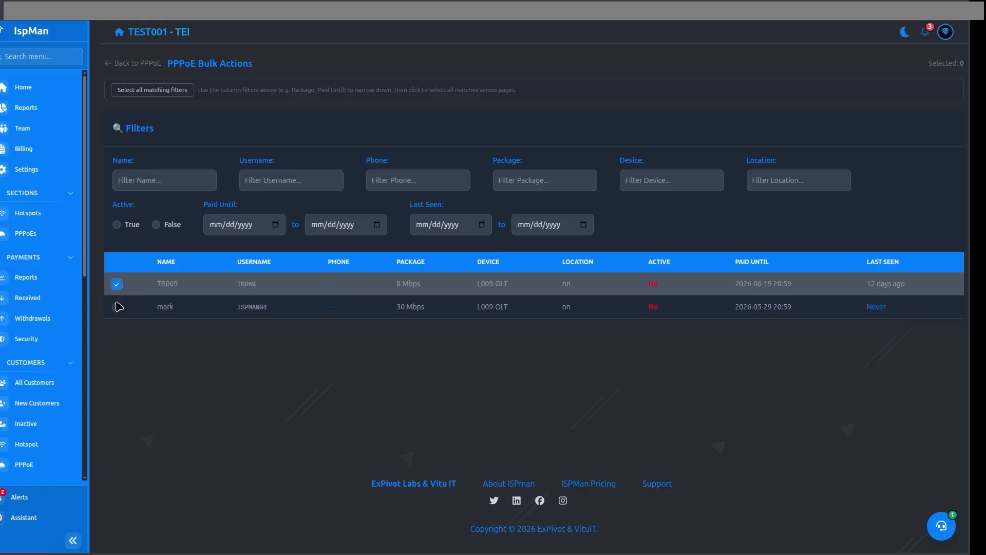
left_click(117, 338)
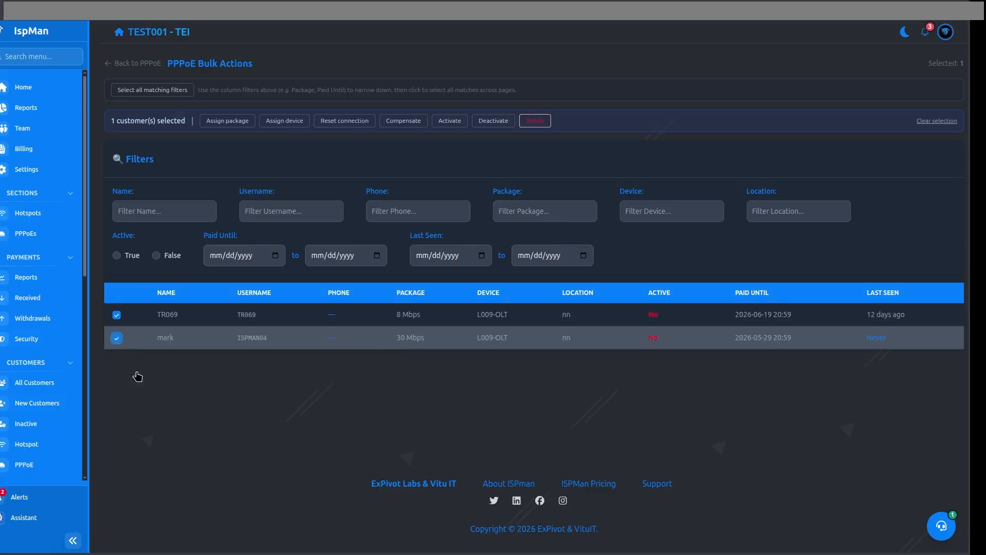
left_click(449, 123)
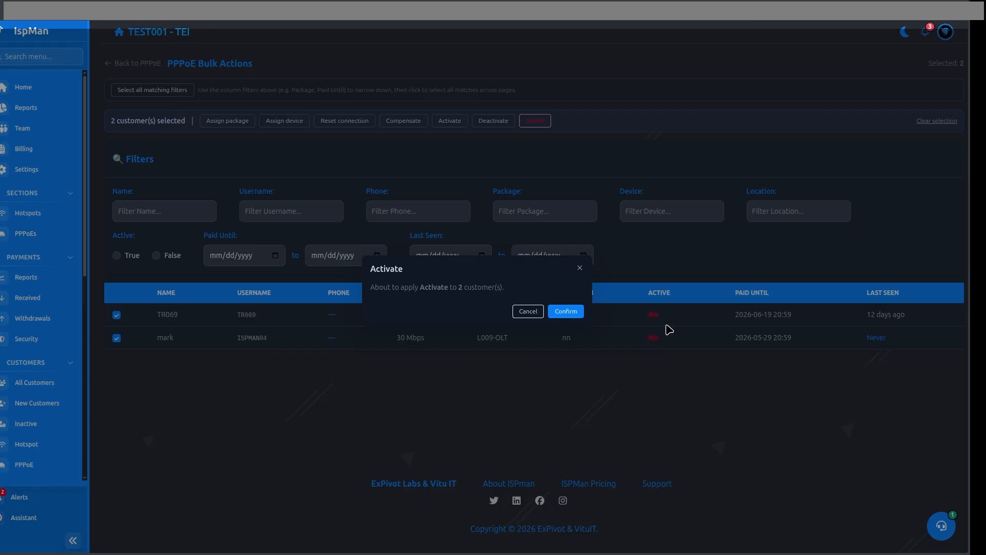
left_click(577, 314)
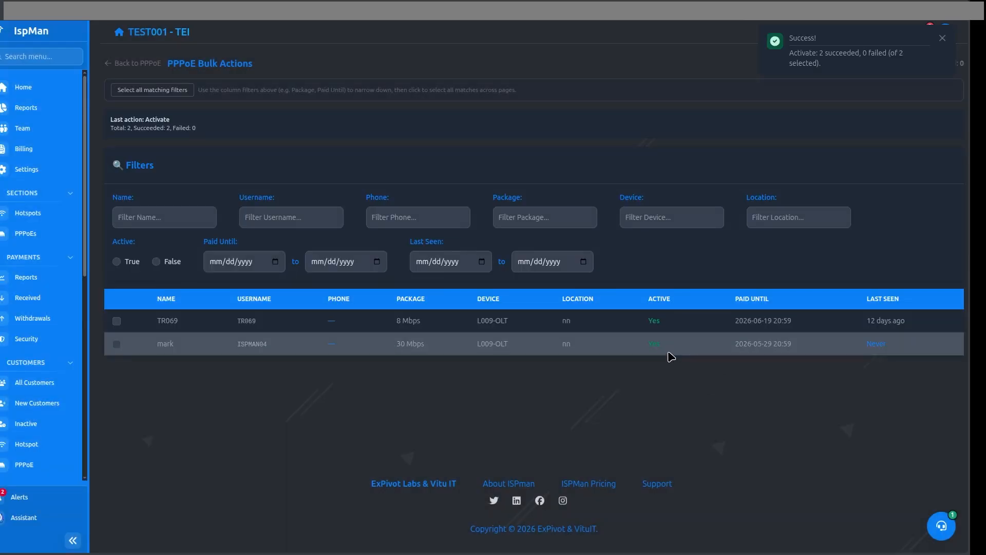
Step: Select both PPPoE customers again and review the packages offered for bulk assignment, without assigning one
left_click(116, 323)
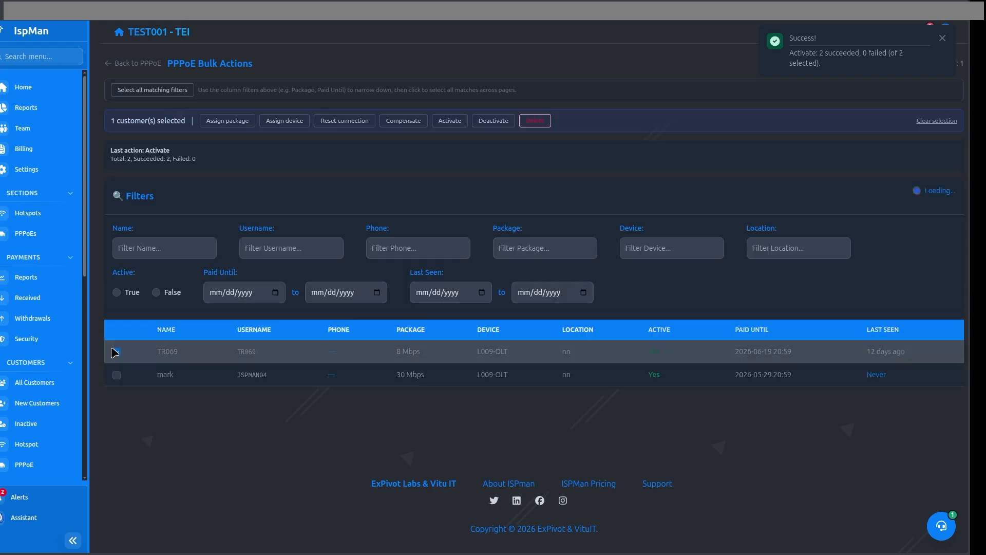
left_click(117, 375)
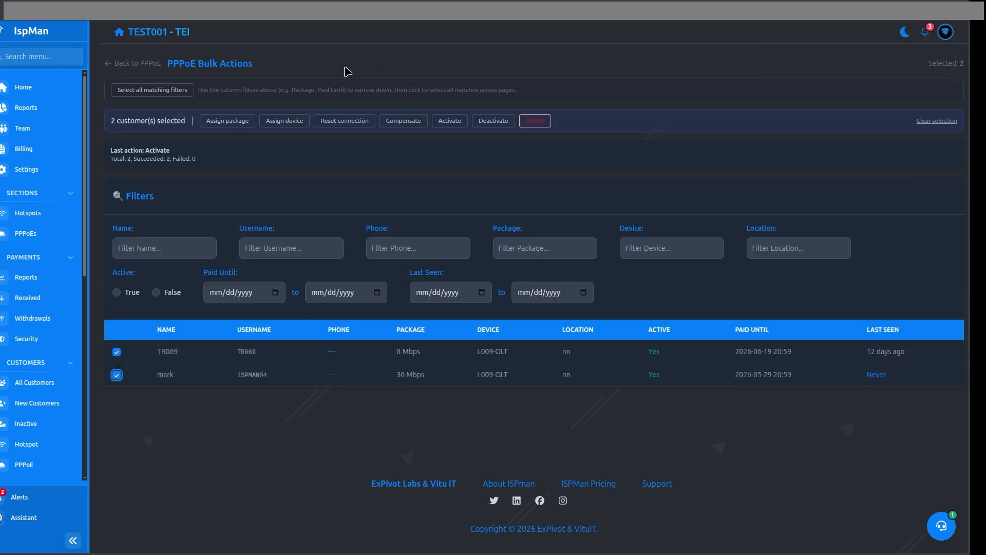
left_click(219, 123)
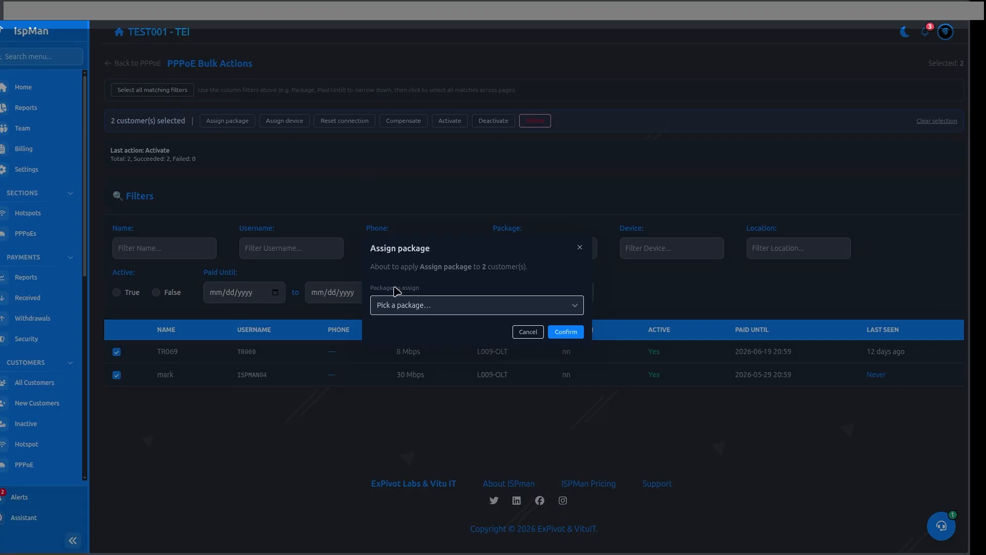
left_click(404, 307)
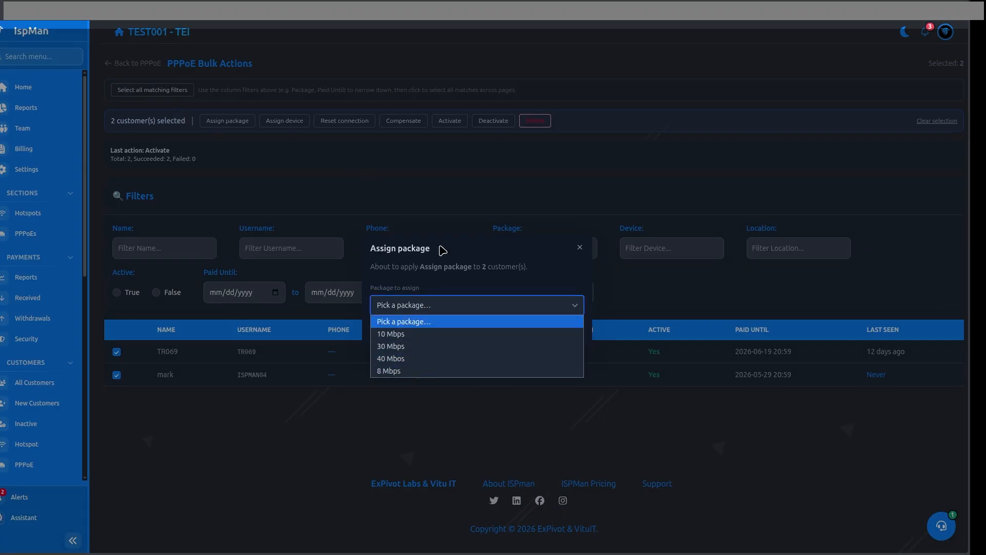
left_click(425, 183)
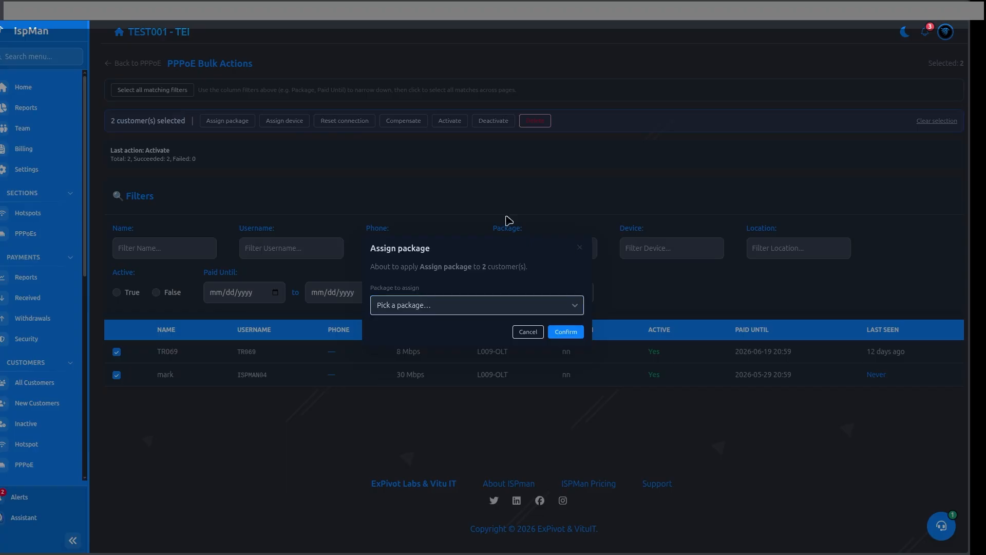
left_click(292, 127)
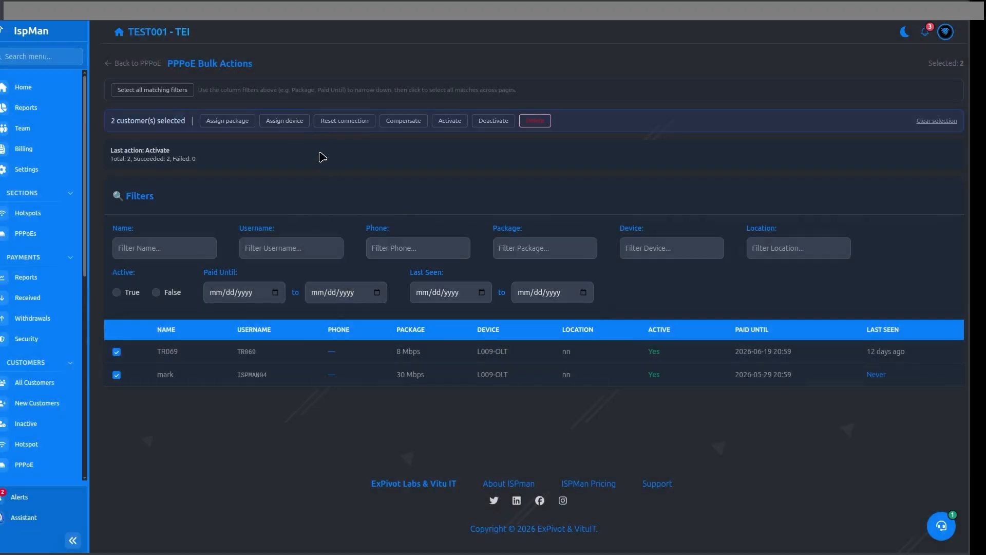
Step: Review the bulk device assignment choices and the connection reset dialog for the selected customers, applying neither
left_click(293, 123)
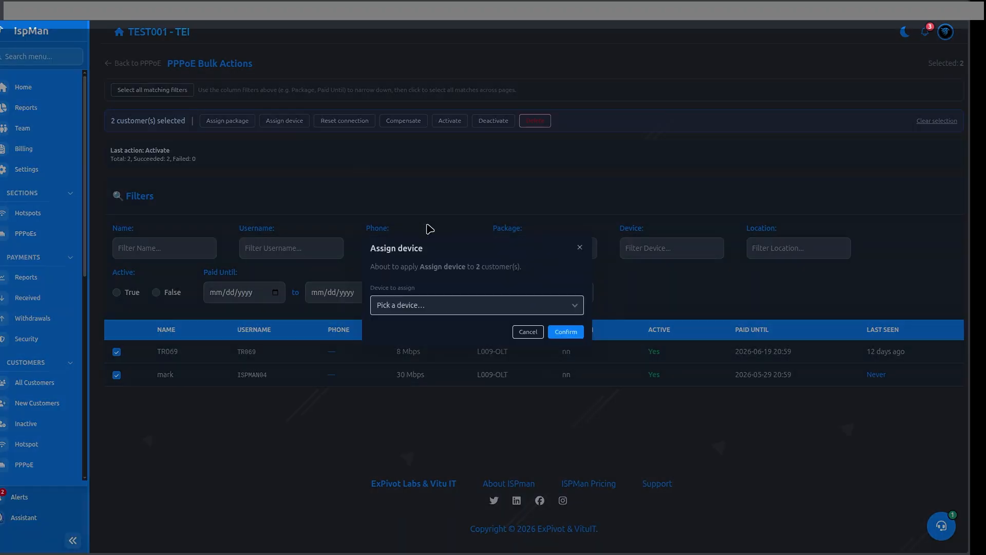
left_click(440, 304)
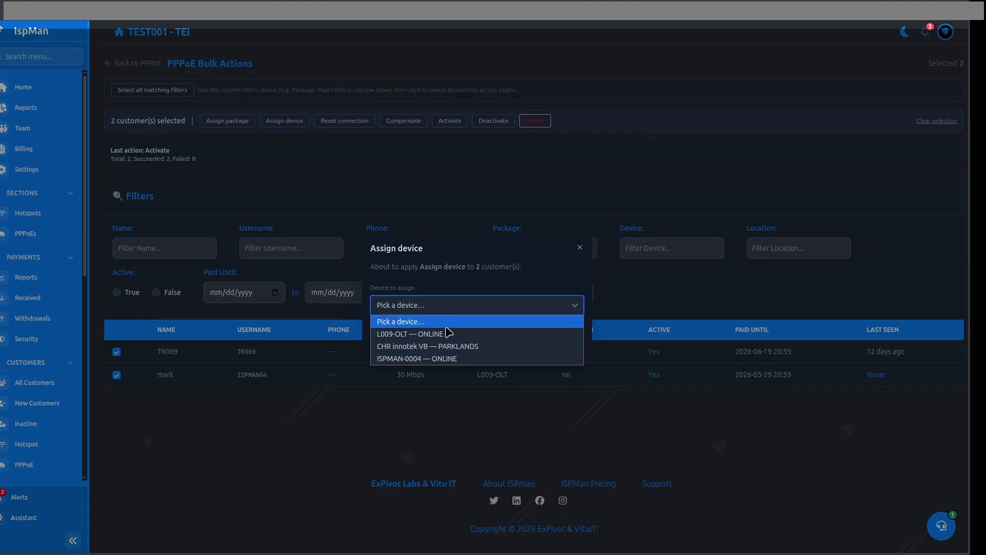
left_click(353, 160)
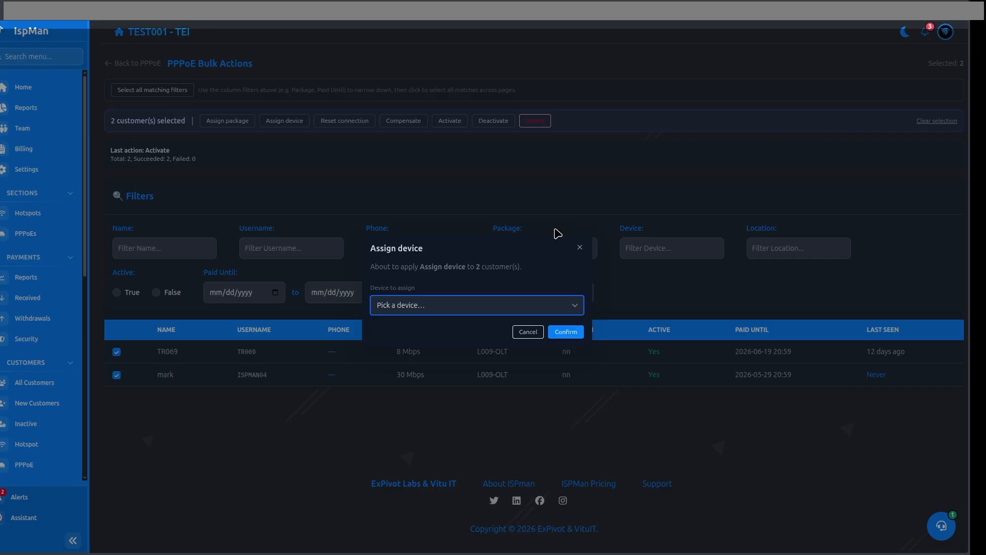
left_click(578, 251)
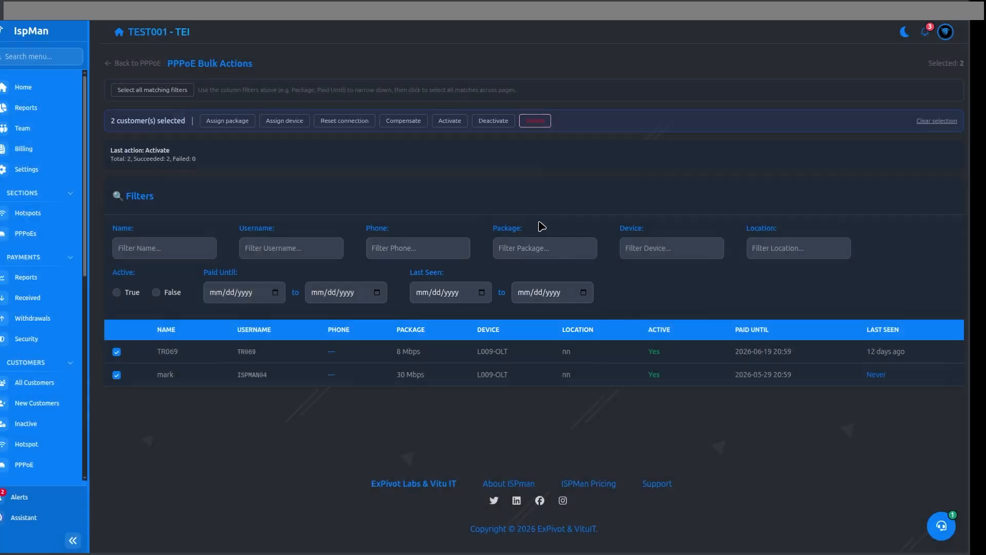
left_click(356, 126)
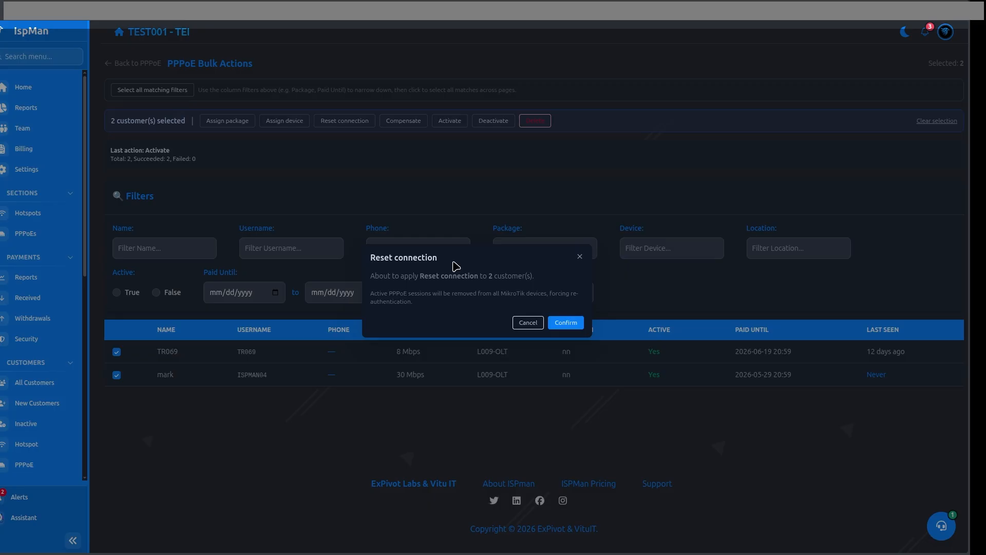
left_click(384, 121)
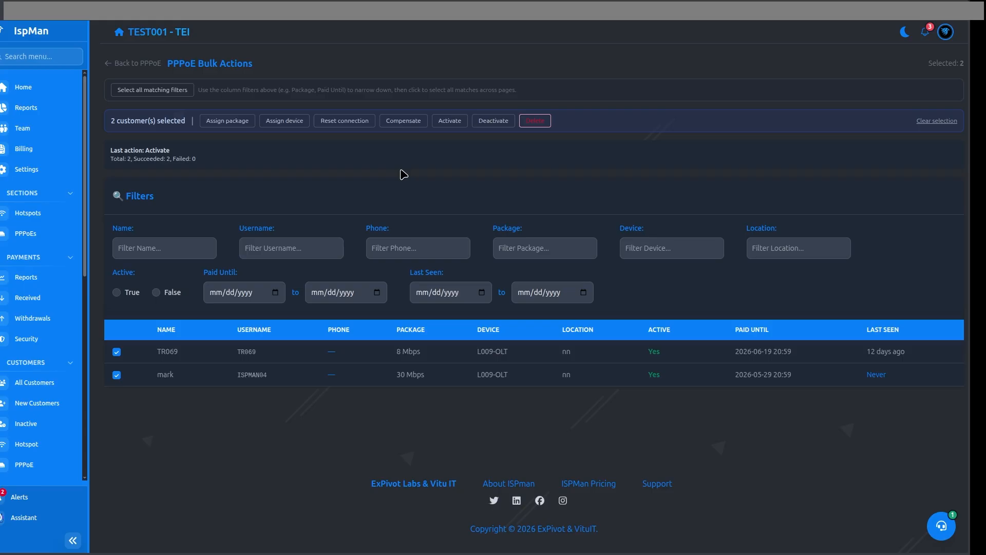
Step: Compensate both selected customers' subscriptions by 10 days
left_click(411, 122)
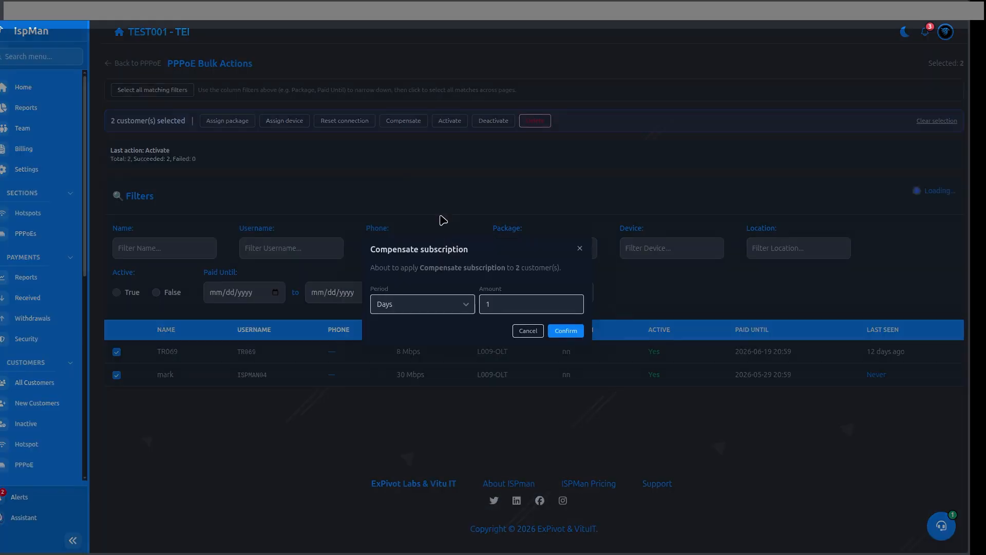
left_click(410, 311)
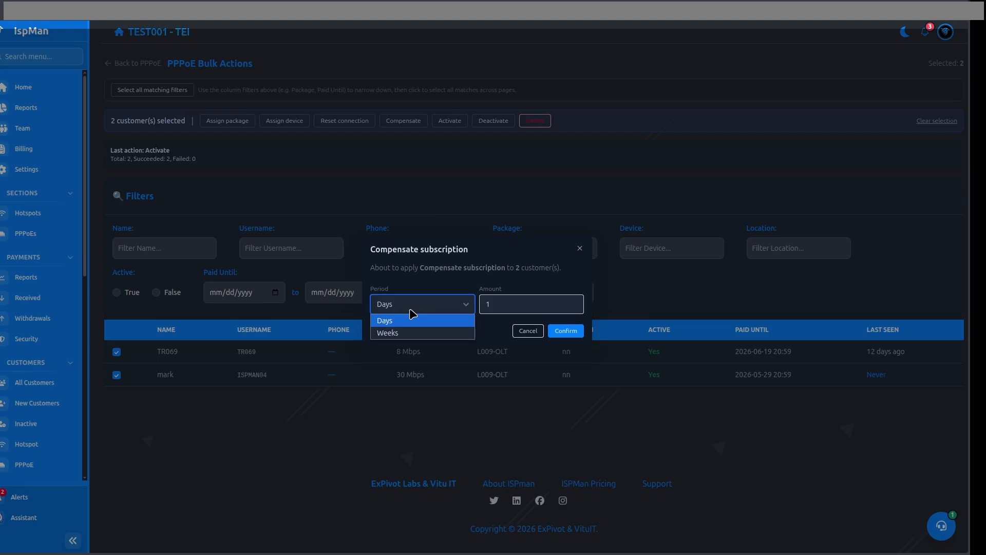
left_click(574, 305)
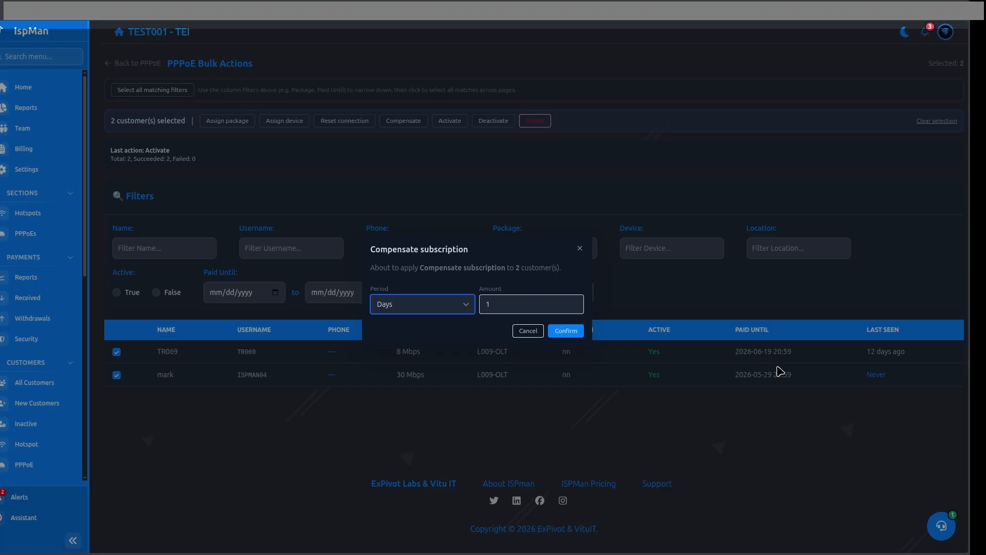
double_click(501, 299)
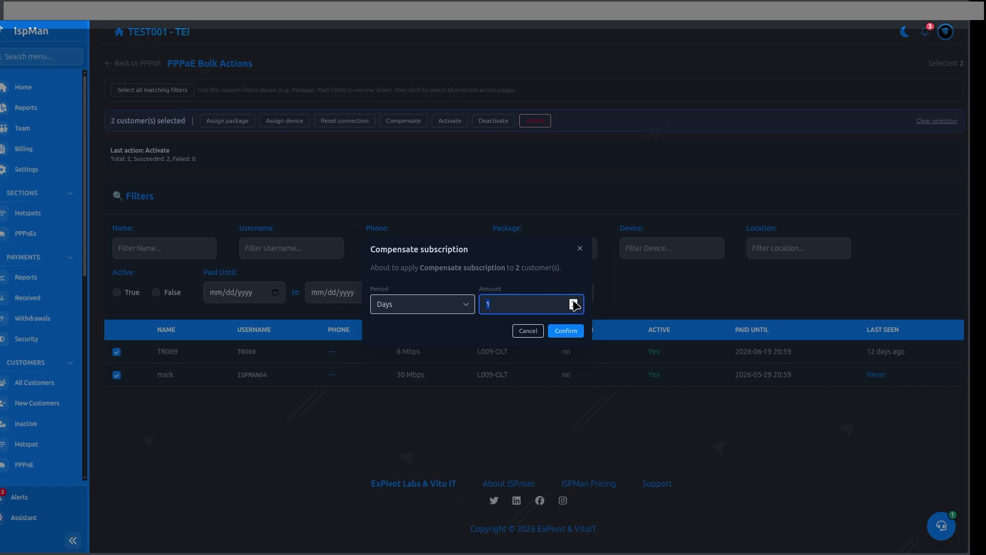
type("10")
left_click(567, 329)
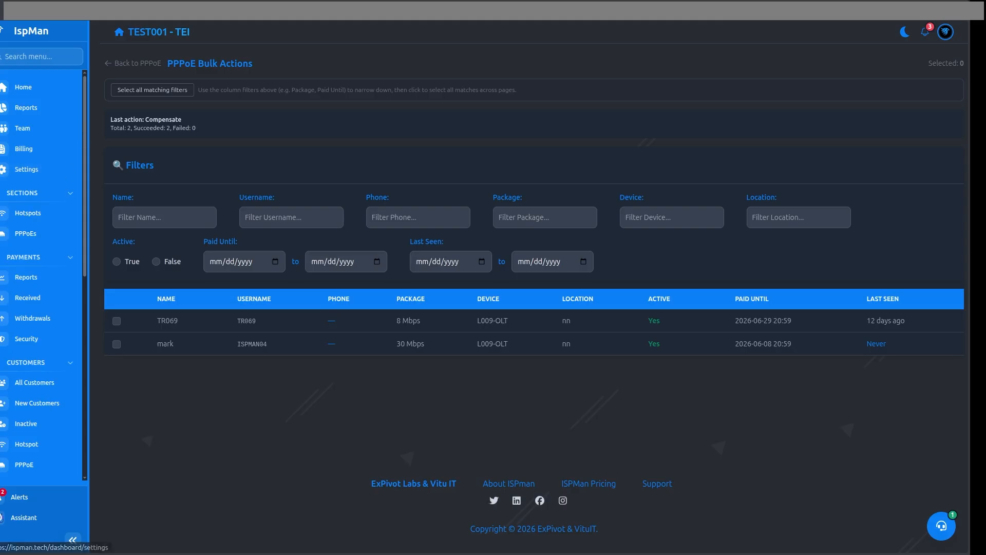
Step: Open the PPPoE network configuration in the settings and review the network CIDR field, without changing it
left_click(26, 171)
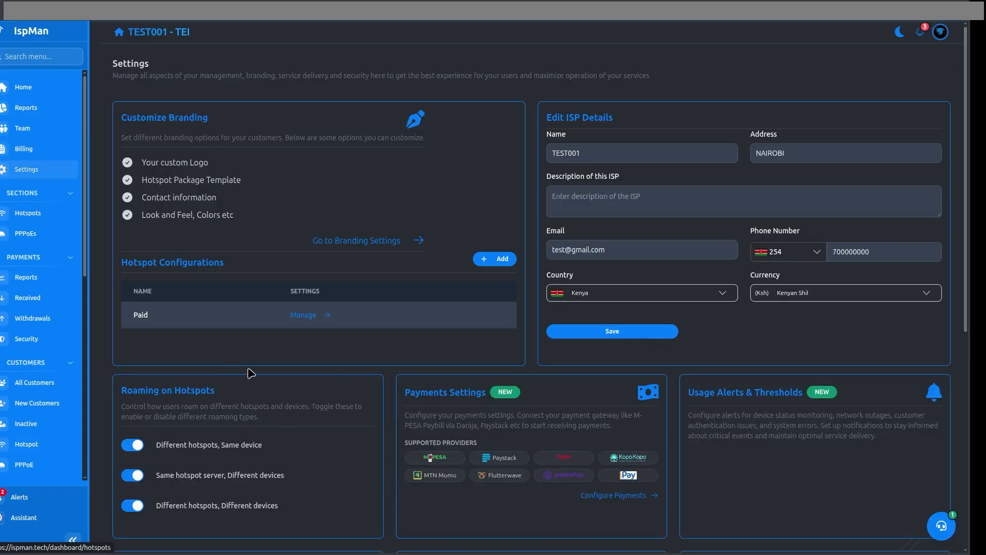
scroll(251, 372, "down", 1)
scroll(251, 373, "down", 3)
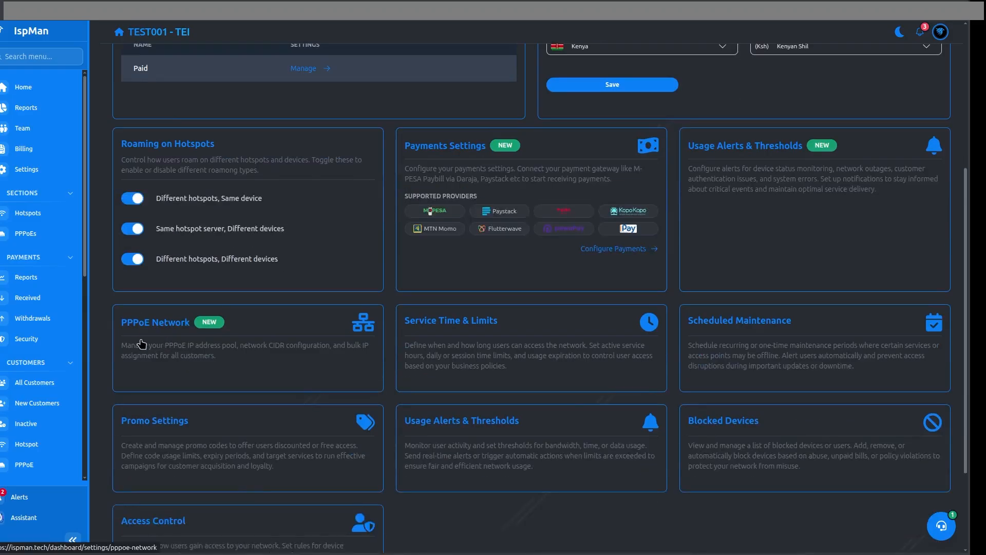
left_click(176, 326)
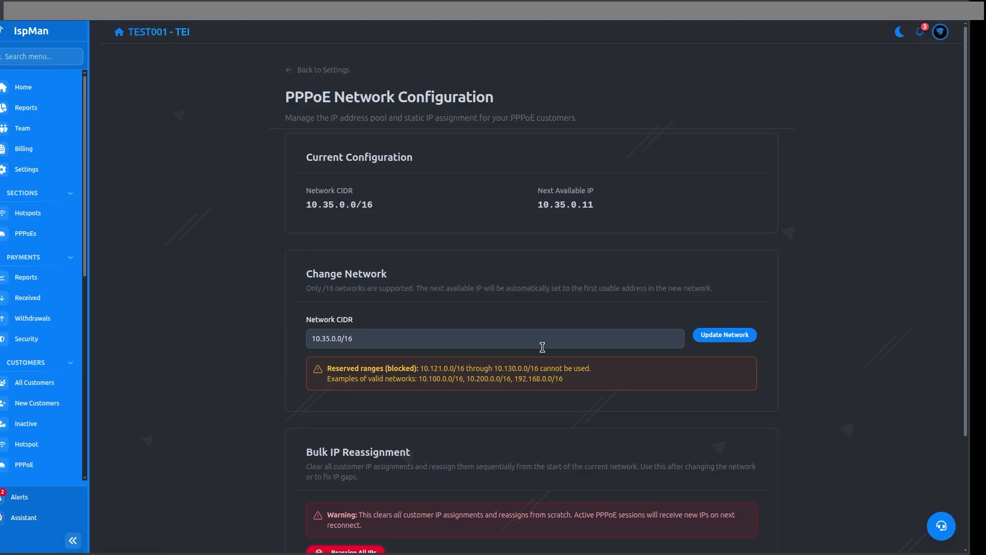
left_click_drag(382, 342, 245, 338)
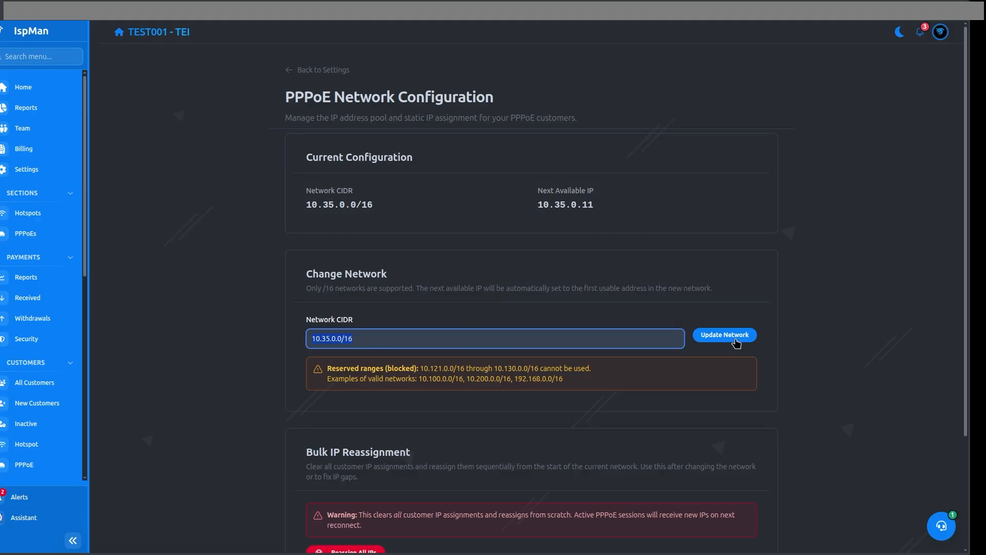
Step: Open the PPPoE customer list and examine the static IP addresses assigned to both customers
left_click(48, 238)
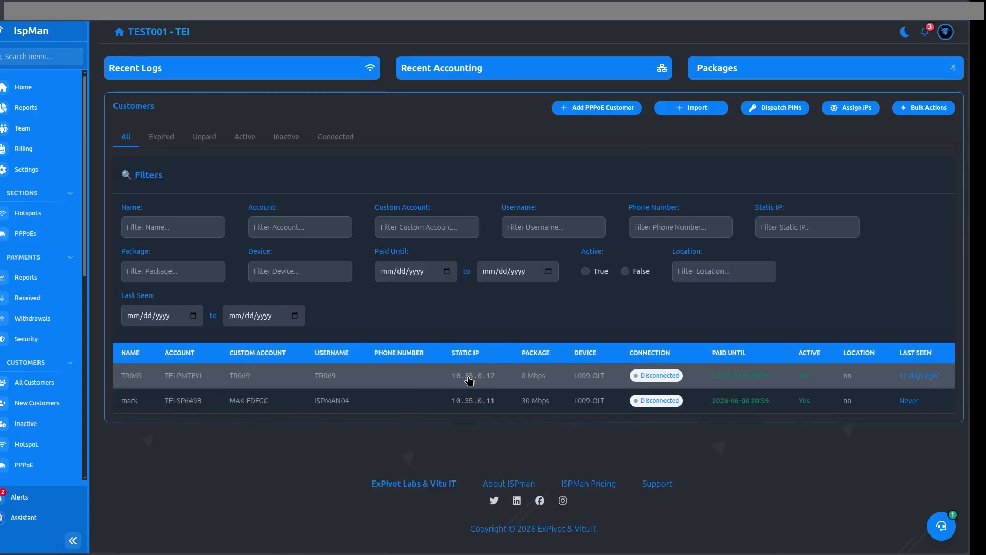
left_click_drag(450, 379, 504, 378)
left_click_drag(456, 401, 506, 403)
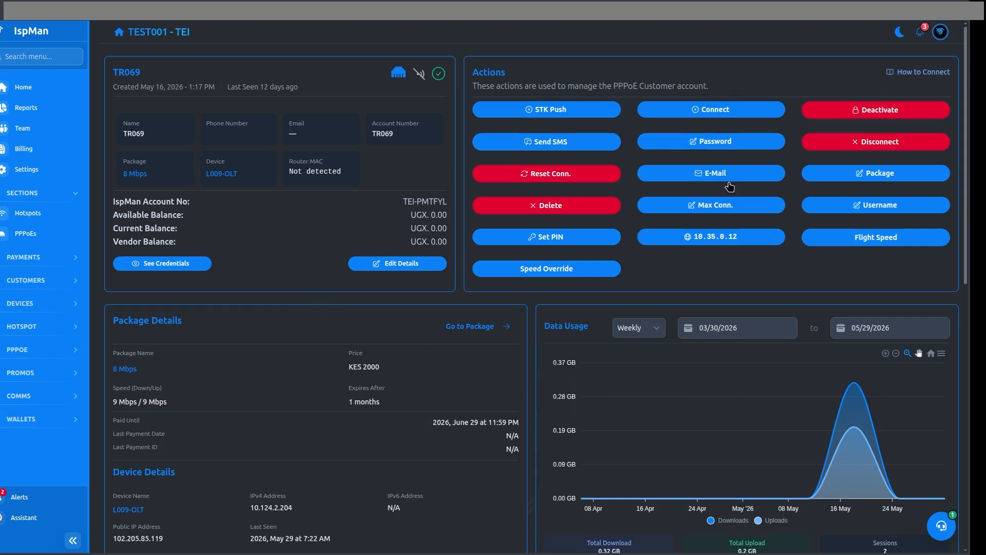
Step: Set the TR069 customer's maximum connections to 4 with split connection bandwidth enabled, and save the change
left_click(723, 210)
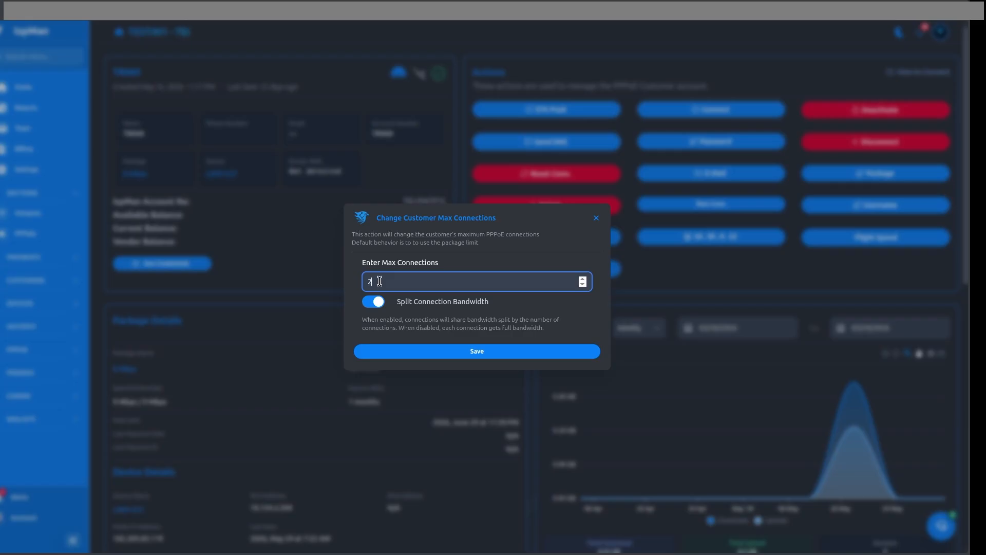
type("4")
left_click(377, 303)
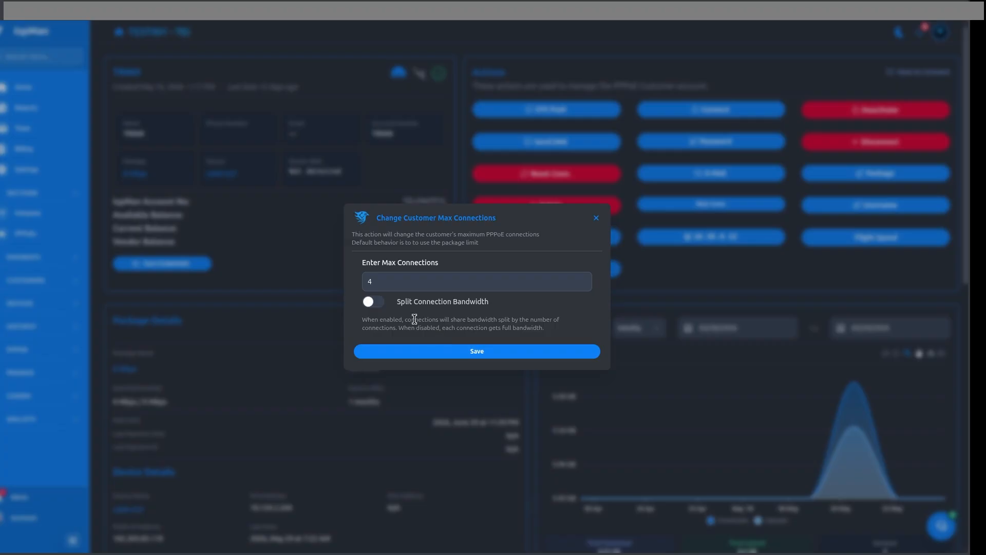
left_click(371, 303)
left_click(378, 282)
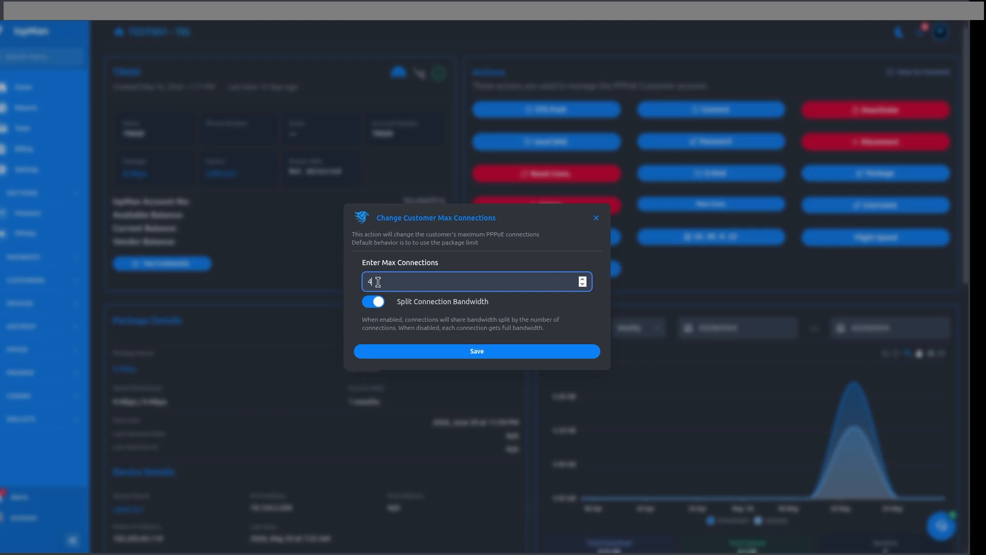
left_click(485, 358)
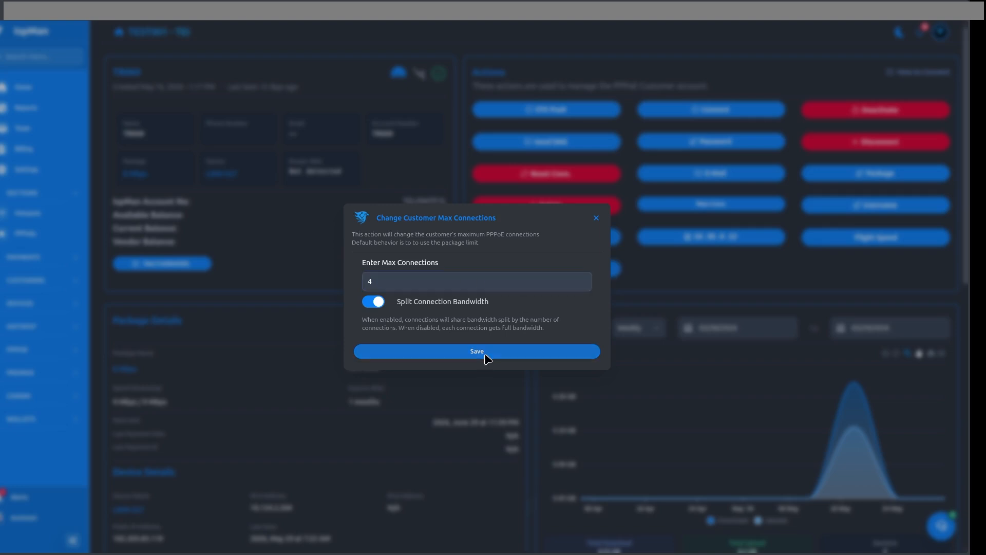